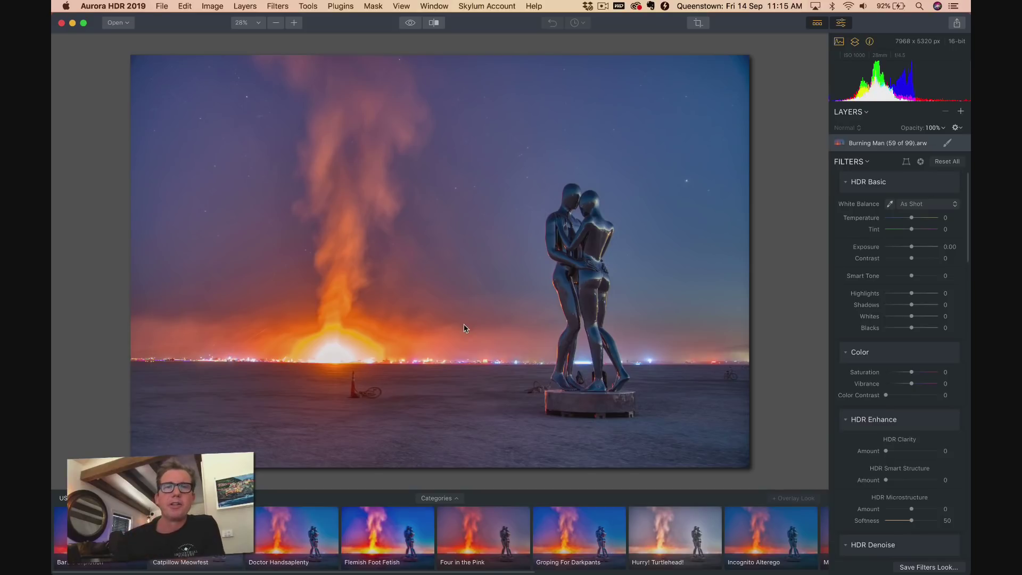
Compare the photo before and after using the split view, and inspect the sky at 100% zoom
{"action": "left_click", "coordinate": [434, 23]}
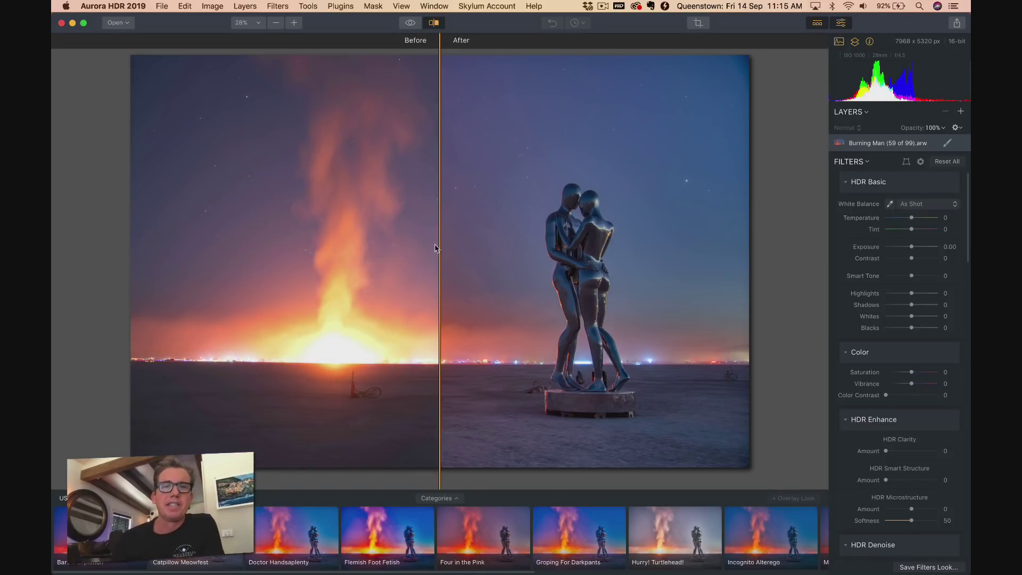
{"action": "left_click_drag", "start_coordinate": [441, 245], "coordinate": [248, 224]}
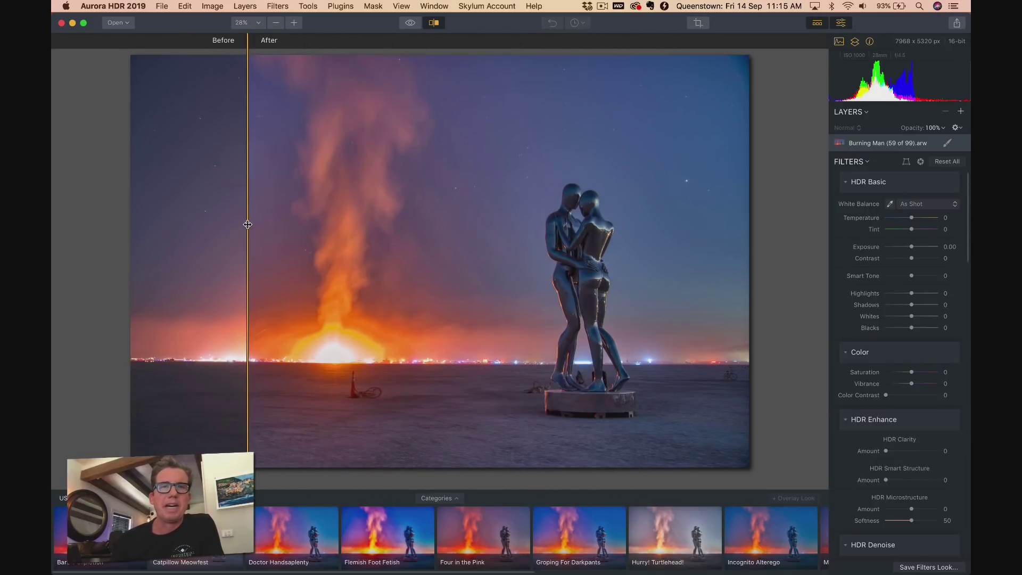
{"action": "left_click", "coordinate": [435, 25]}
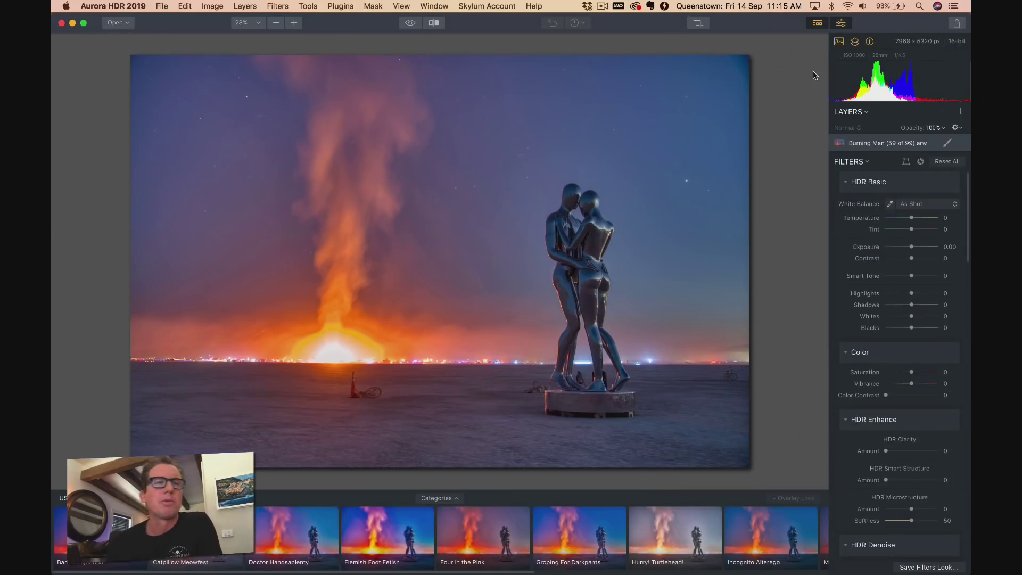
{"action": "left_click", "coordinate": [258, 22]}
{"action": "left_click", "coordinate": [261, 75]}
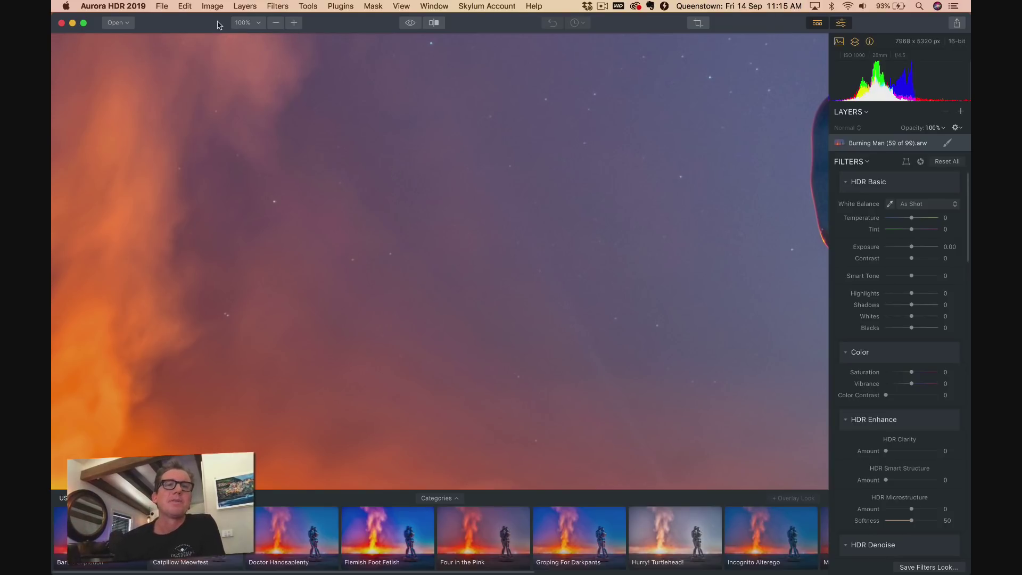
{"action": "key", "text": "super+0"}
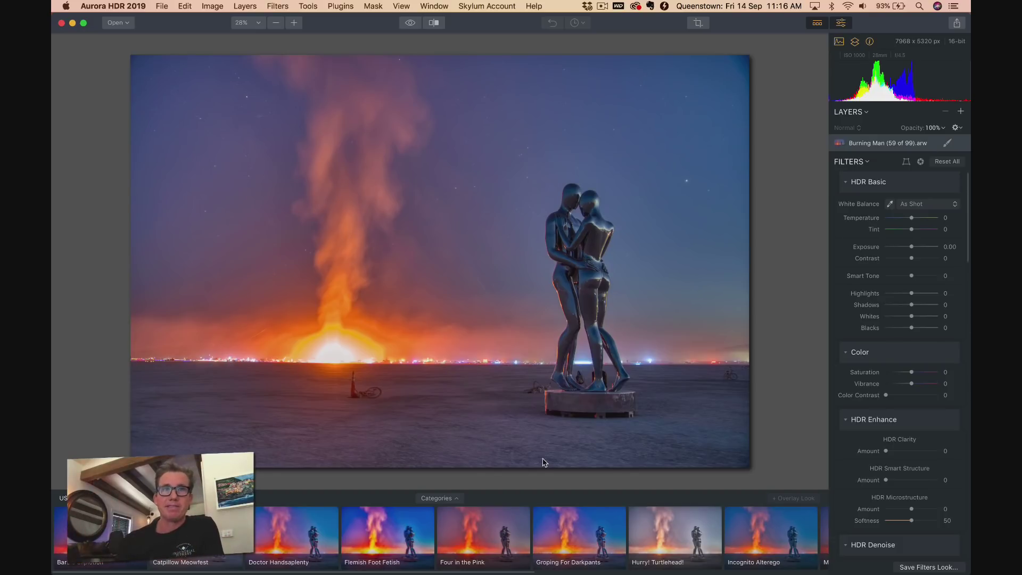
{"action": "left_click", "coordinate": [434, 22]}
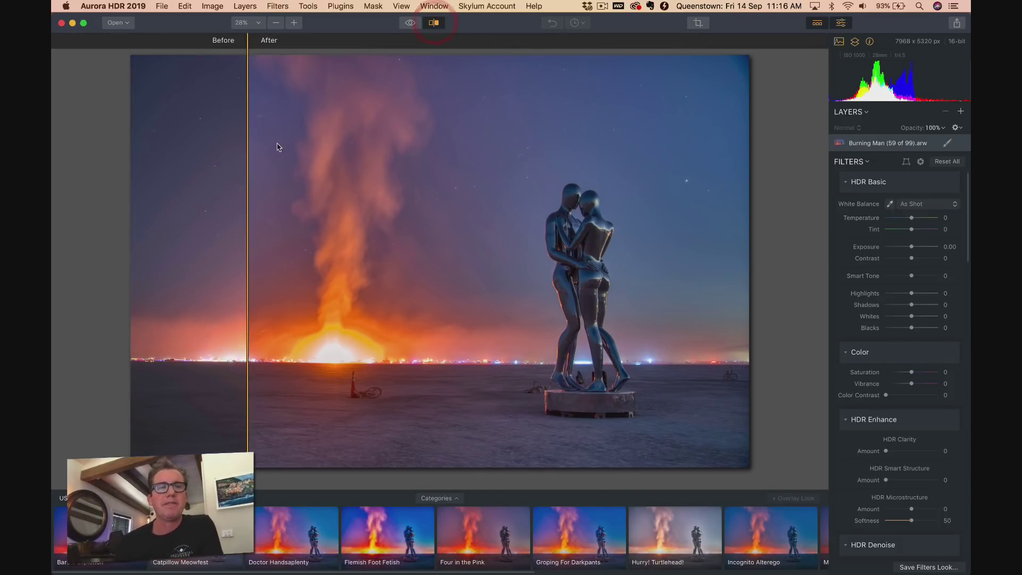
{"action": "left_click_drag", "start_coordinate": [248, 147], "coordinate": [191, 85]}
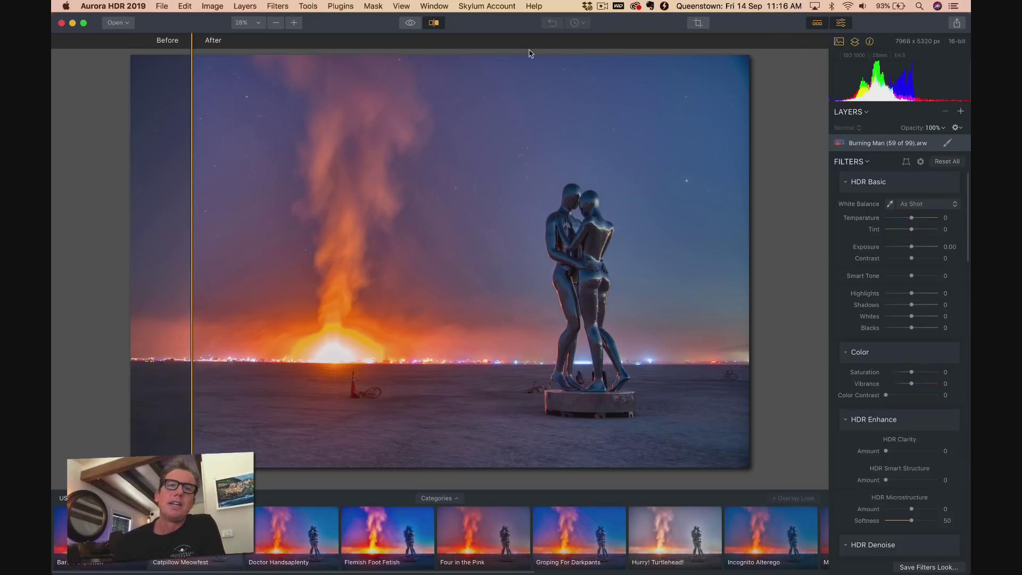
{"action": "left_click", "coordinate": [434, 23]}
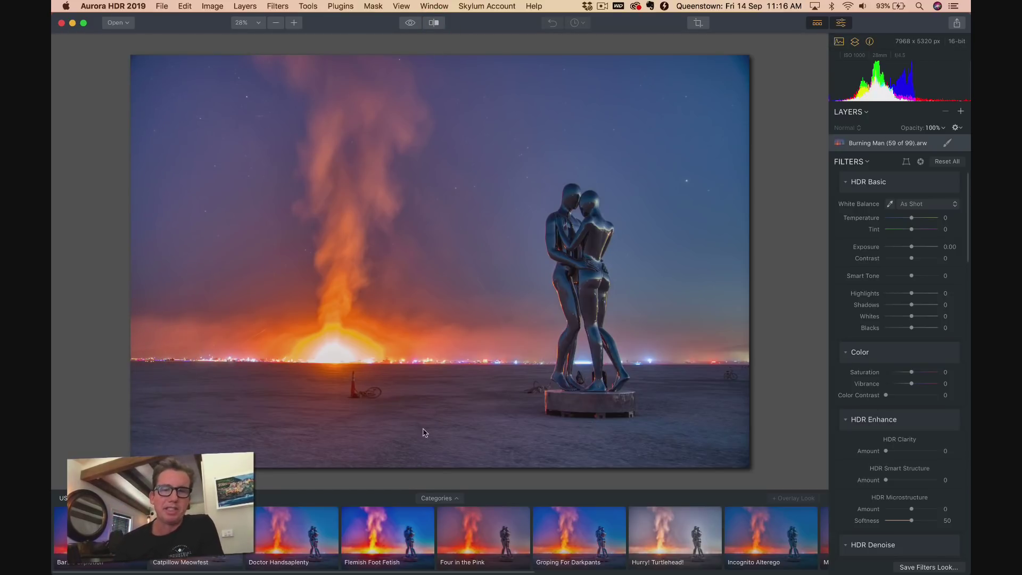
Switch to the second Trey Ratcliff looks category and apply the Giddy Up Cowgirl look
{"action": "left_click", "coordinate": [440, 499]}
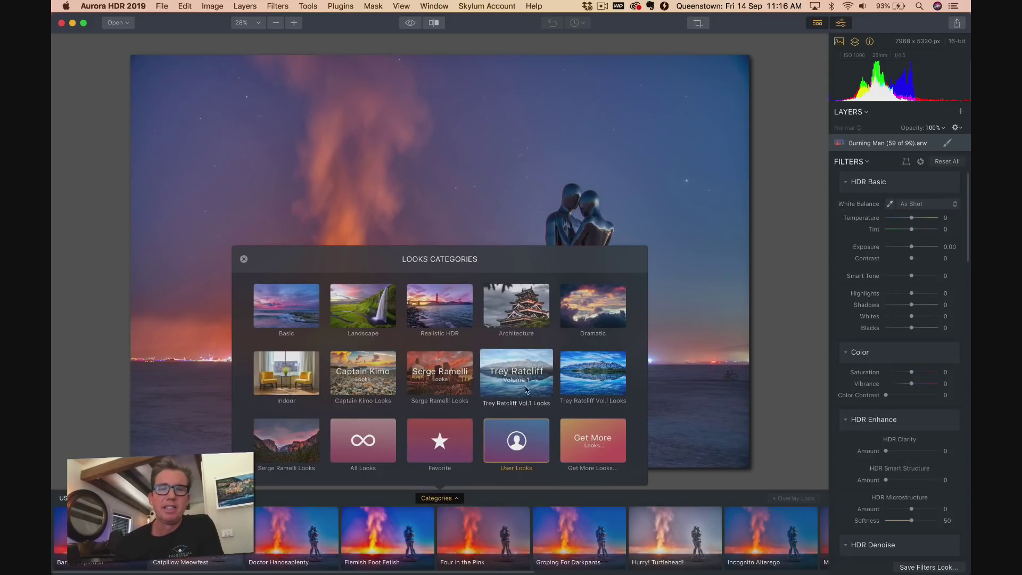
{"action": "left_click", "coordinate": [596, 378]}
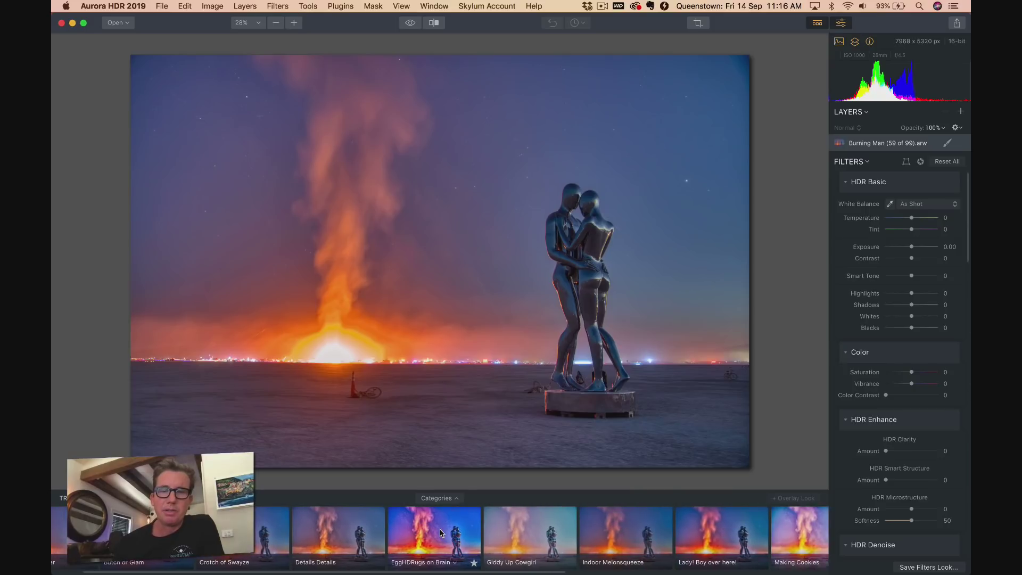
{"action": "scroll", "coordinate": [453, 533], "scroll_direction": "right", "scroll_amount": 3}
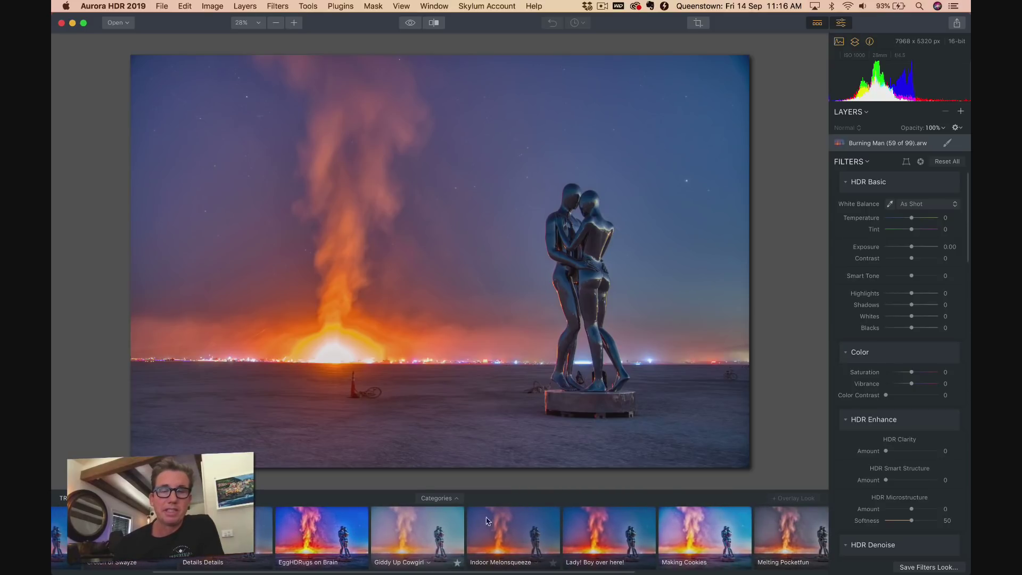
{"action": "left_click", "coordinate": [404, 519]}
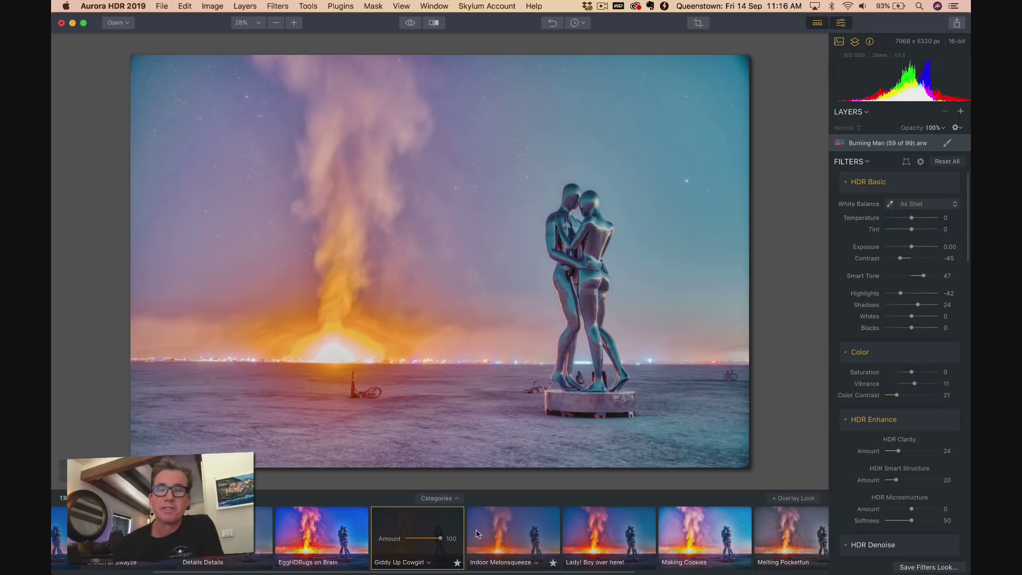
Apply the Making Cookies look and reduce its amount to 54
{"action": "scroll", "coordinate": [493, 538], "scroll_direction": "right", "scroll_amount": 4}
{"action": "scroll", "coordinate": [475, 532], "scroll_direction": "right", "scroll_amount": 3}
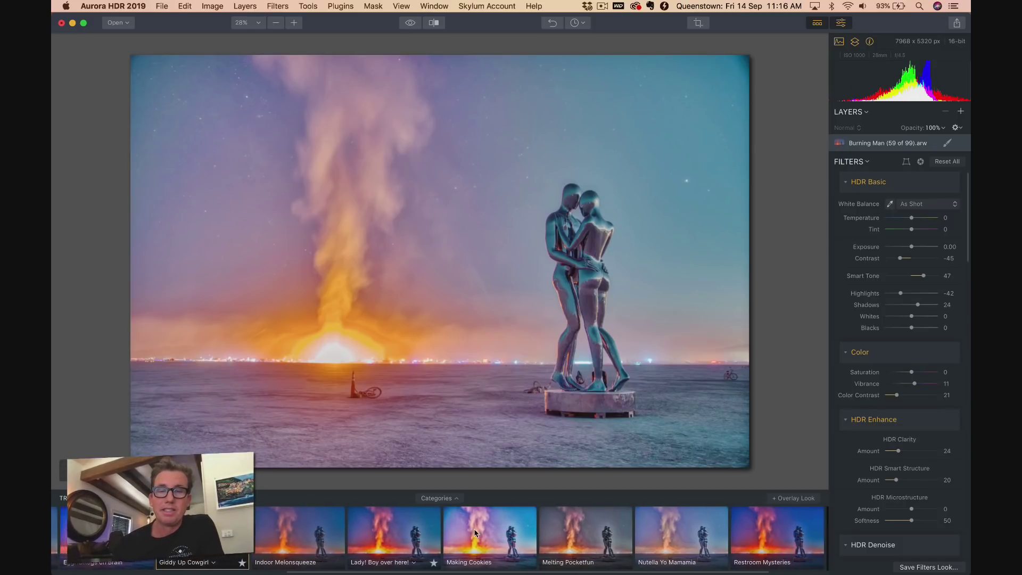
{"action": "left_click", "coordinate": [483, 520]}
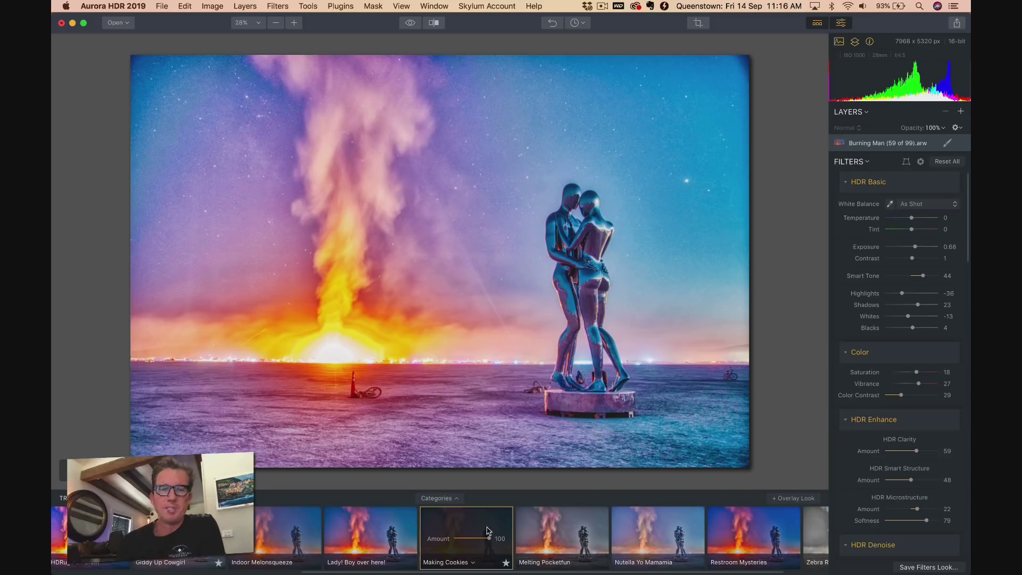
{"action": "mouse_move", "coordinate": [489, 538]}
{"action": "left_mouse_down"}
{"action": "mouse_move", "coordinate": [452, 535]}
{"action": "mouse_move", "coordinate": [494, 542]}
{"action": "mouse_move", "coordinate": [457, 539]}
{"action": "mouse_move", "coordinate": [489, 543]}
{"action": "mouse_move", "coordinate": [458, 544]}
{"action": "mouse_move", "coordinate": [471, 546]}
{"action": "left_mouse_up"}
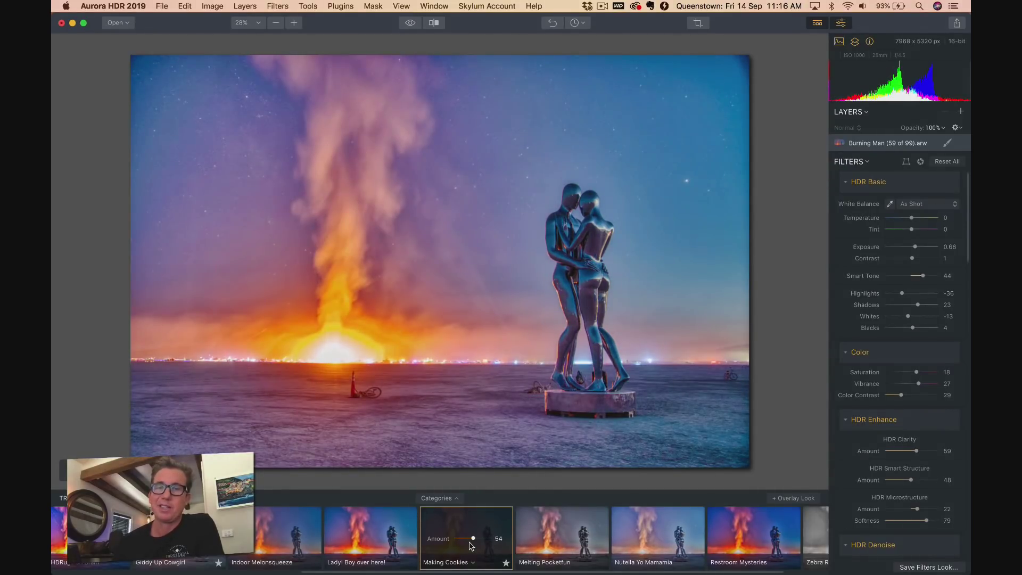
Replace the current look with Giddy Up Cowgirl again at full amount
{"action": "scroll", "coordinate": [479, 548], "scroll_direction": "right", "scroll_amount": 3}
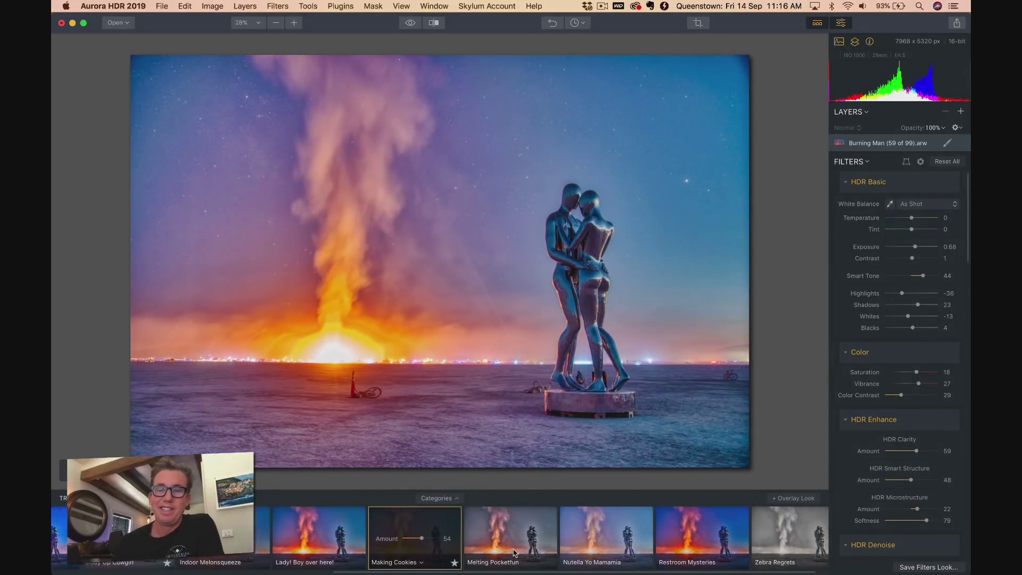
{"action": "scroll", "coordinate": [514, 554], "scroll_direction": "left", "scroll_amount": 10}
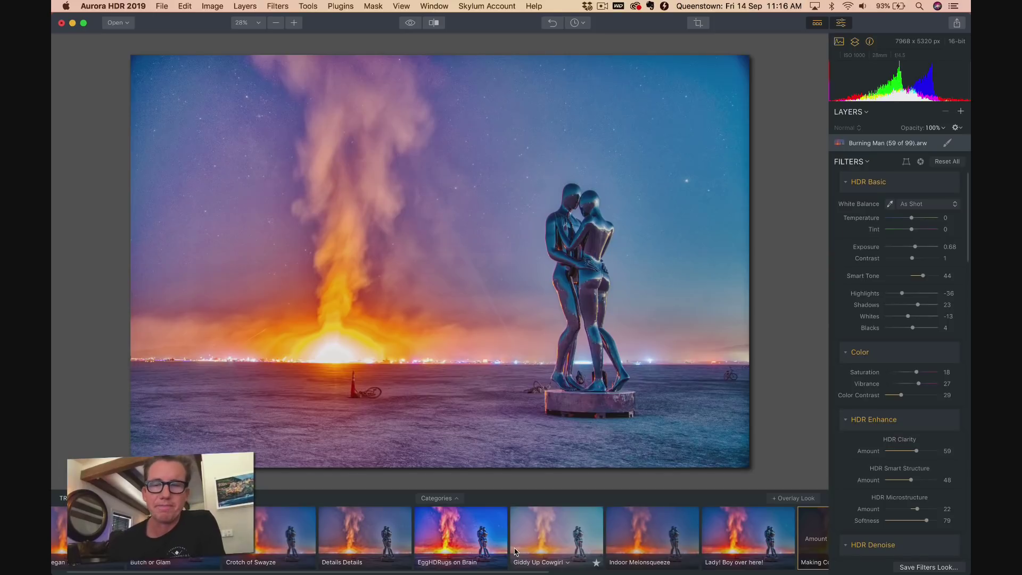
{"action": "left_click", "coordinate": [592, 541]}
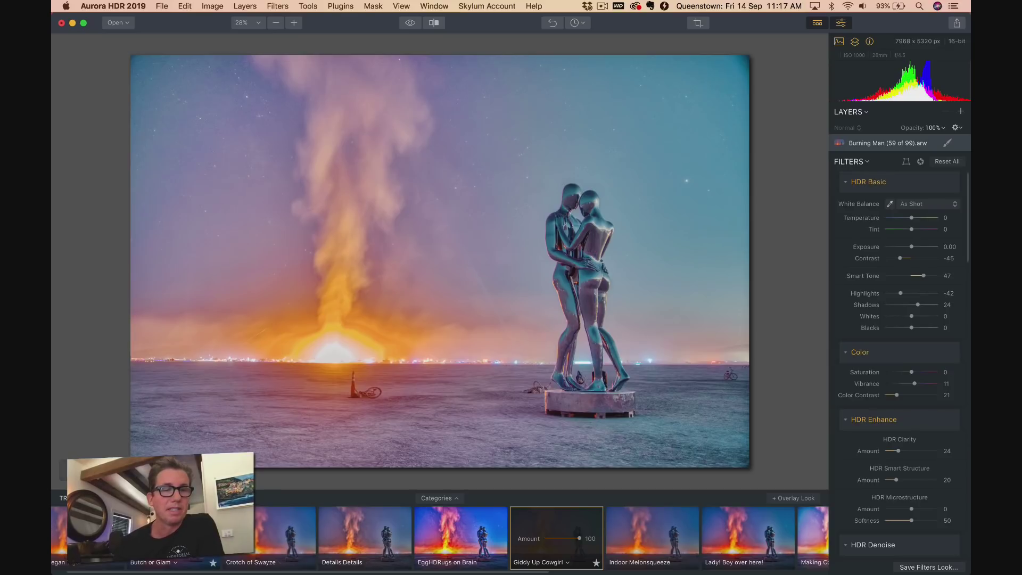
Apply the first look in the category and review the filter settings it uses
{"action": "scroll", "coordinate": [183, 538], "scroll_direction": "left", "scroll_amount": 1}
{"action": "left_click", "coordinate": [101, 538]}
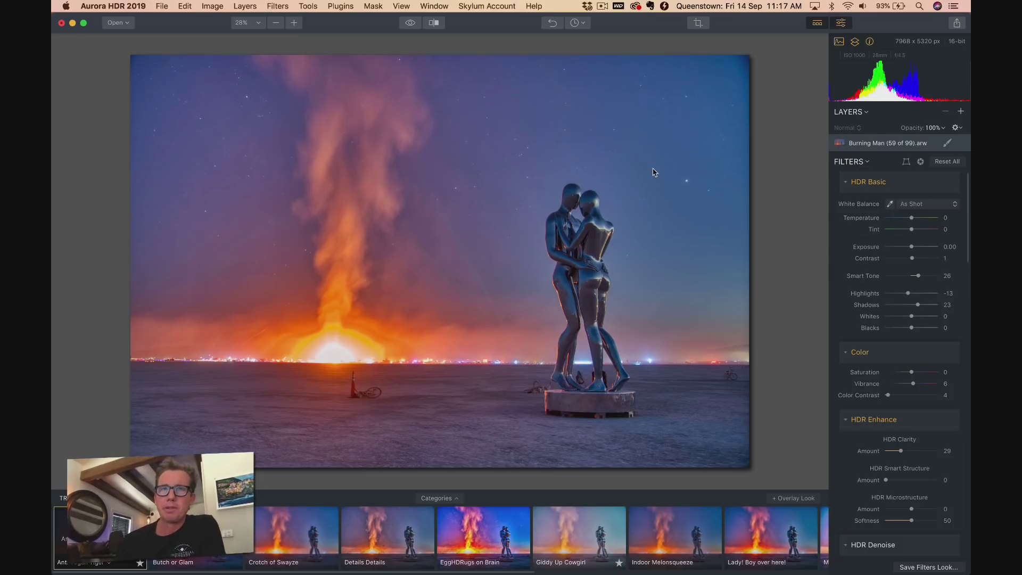
{"action": "scroll", "coordinate": [936, 408], "scroll_direction": "down", "scroll_amount": 5}
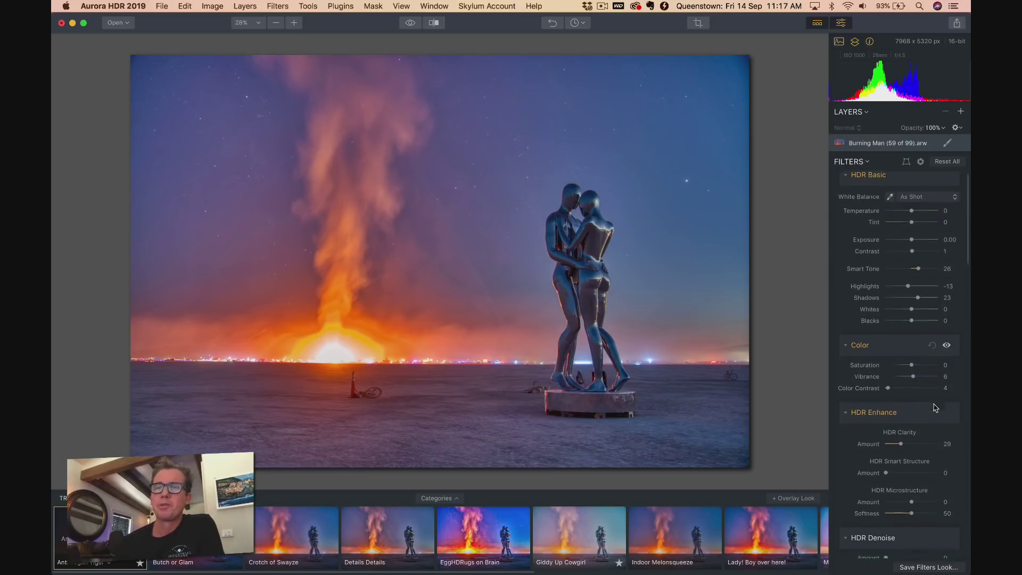
{"action": "scroll", "coordinate": [935, 405], "scroll_direction": "down", "scroll_amount": 5}
{"action": "scroll", "coordinate": [935, 406], "scroll_direction": "up", "scroll_amount": 10}
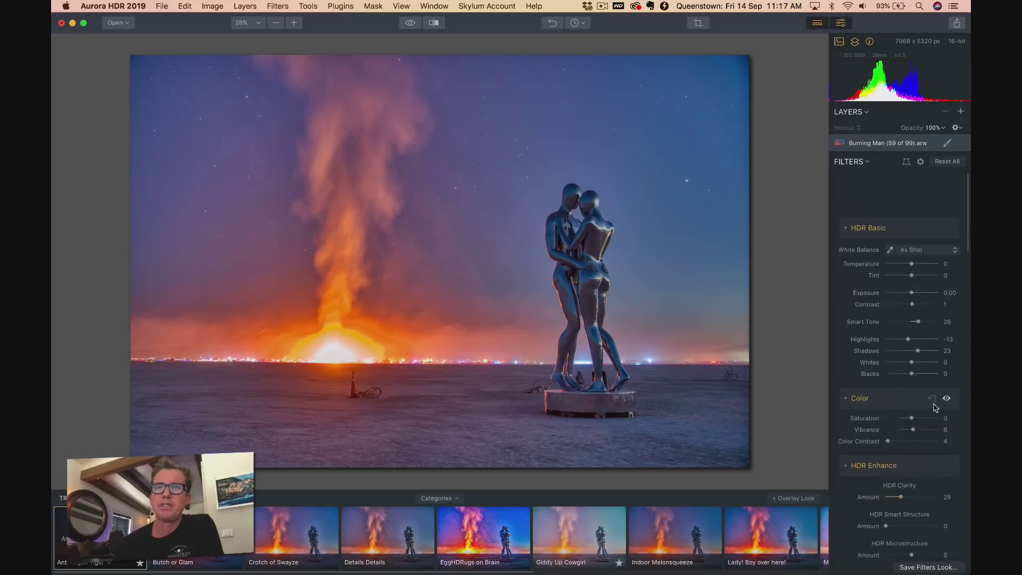
Crop a narrow strip off both the left and right edges of the photo, keeping its full height
{"action": "left_click", "coordinate": [698, 23]}
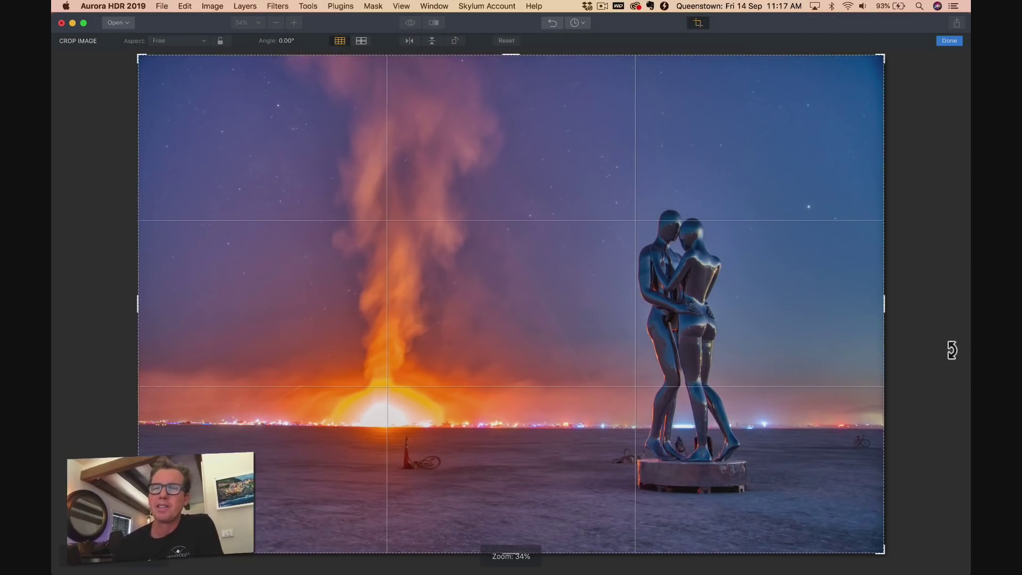
{"action": "mouse_move", "coordinate": [884, 303]}
{"action": "left_mouse_down"}
{"action": "mouse_move", "coordinate": [865, 301]}
{"action": "mouse_move", "coordinate": [873, 299]}
{"action": "left_mouse_up"}
{"action": "left_click_drag", "start_coordinate": [149, 303], "coordinate": [156, 300]}
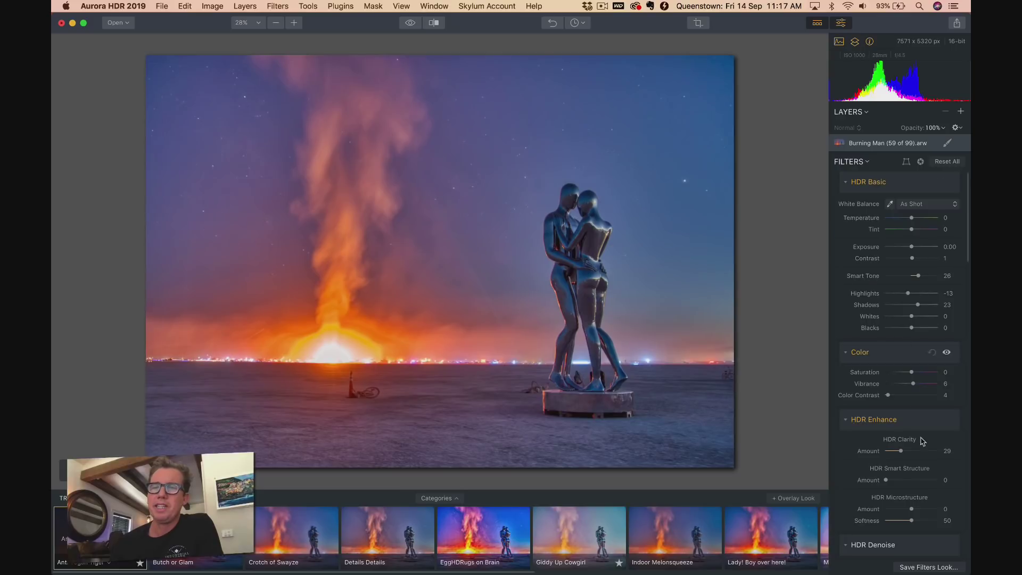
In HDR Basic, set Exposure to -0.05, Contrast to 33 and Highlights to -18
{"action": "scroll", "coordinate": [929, 496], "scroll_direction": "down", "scroll_amount": 2}
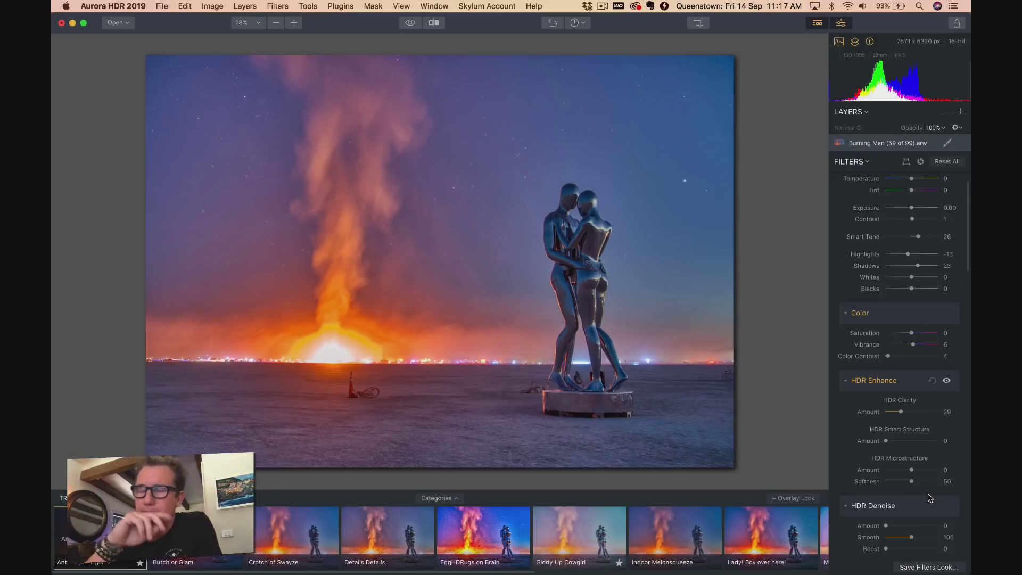
{"action": "scroll", "coordinate": [918, 405], "scroll_direction": "down", "scroll_amount": 1}
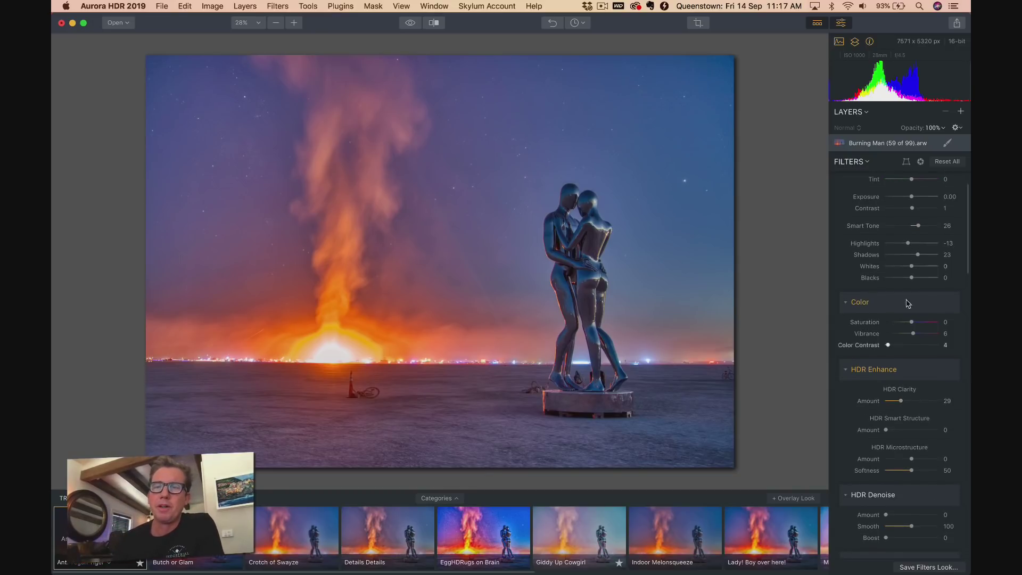
{"action": "scroll", "coordinate": [910, 237], "scroll_direction": "up", "scroll_amount": 3}
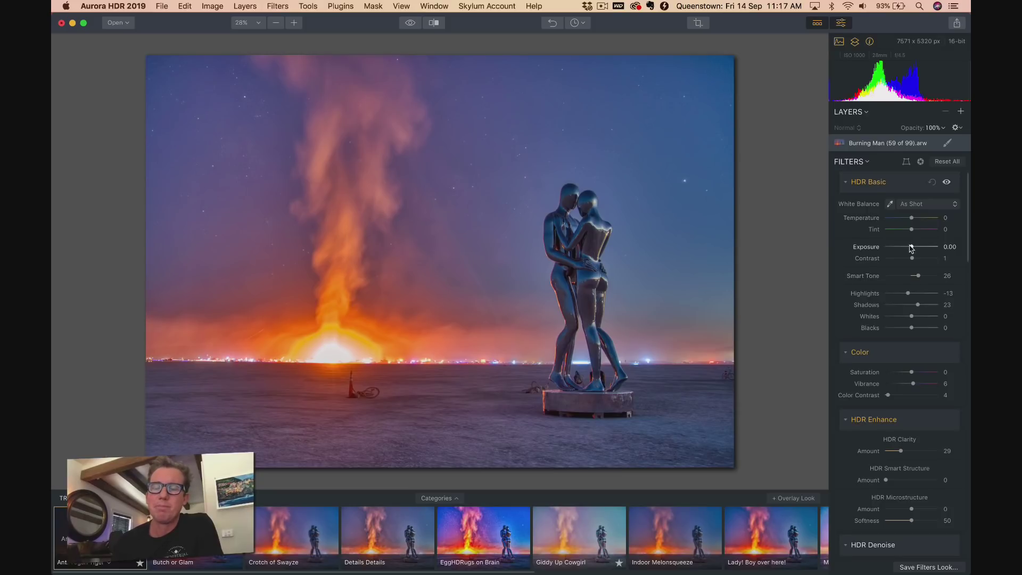
{"action": "left_click_drag", "start_coordinate": [913, 249], "coordinate": [923, 260]}
{"action": "left_click_drag", "start_coordinate": [908, 296], "coordinate": [906, 296]}
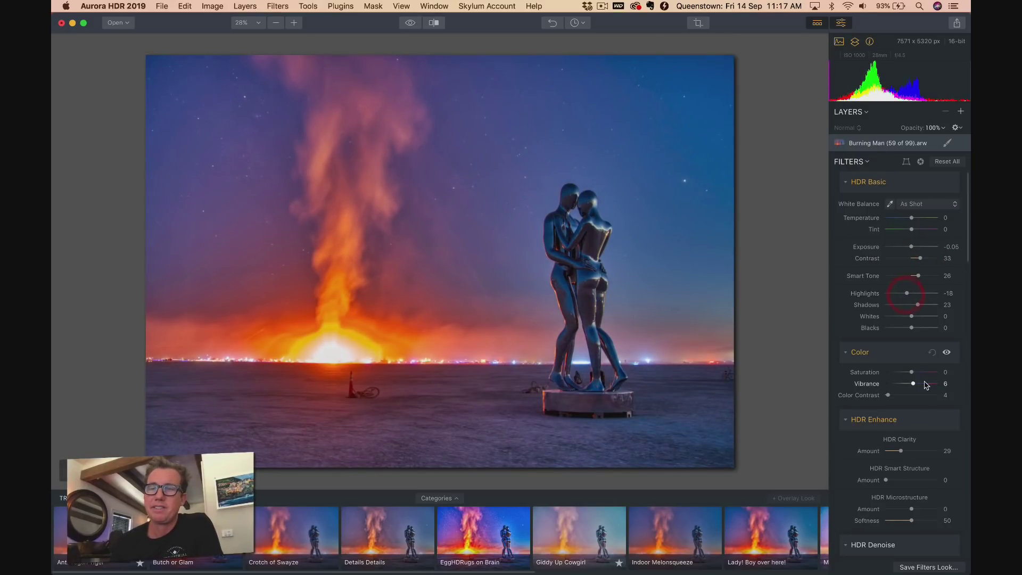
Test stronger HDR Clarity and Smart Structure, leaving HDR Clarity at 30 and Smart Structure at 0
{"action": "scroll", "coordinate": [915, 389], "scroll_direction": "down", "scroll_amount": 5}
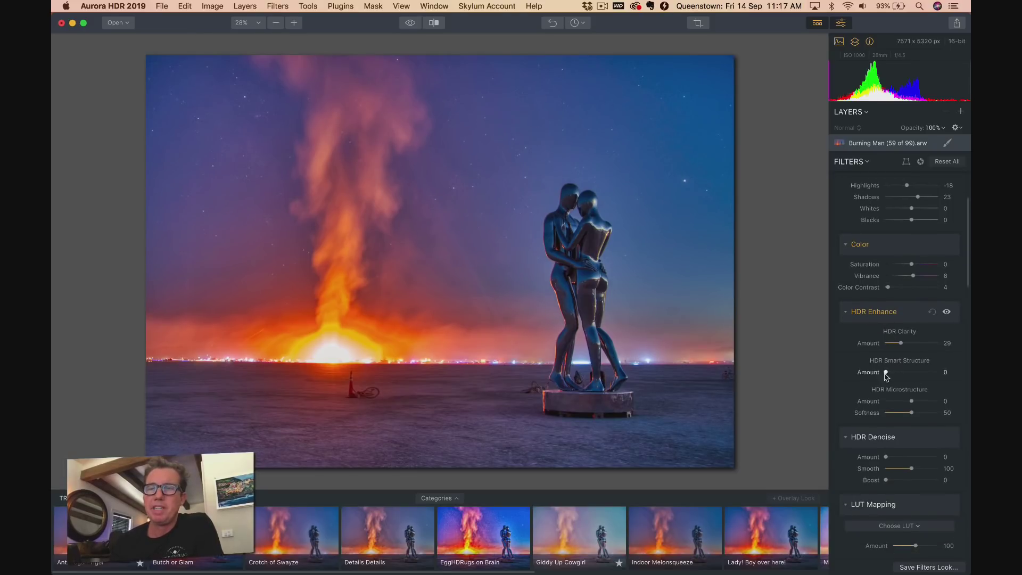
{"action": "left_click_drag", "start_coordinate": [901, 343], "coordinate": [927, 344]}
{"action": "left_click_drag", "start_coordinate": [886, 372], "coordinate": [901, 343]}
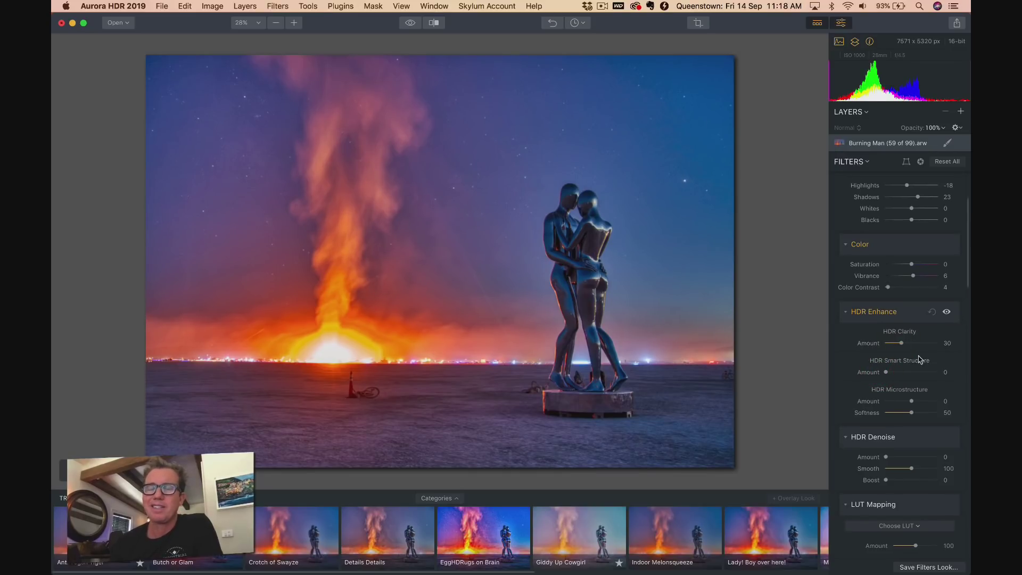
Set the HDR Denoise amount to 16
{"action": "scroll", "coordinate": [919, 359], "scroll_direction": "down", "scroll_amount": 2}
{"action": "scroll", "coordinate": [919, 293], "scroll_direction": "down", "scroll_amount": 1}
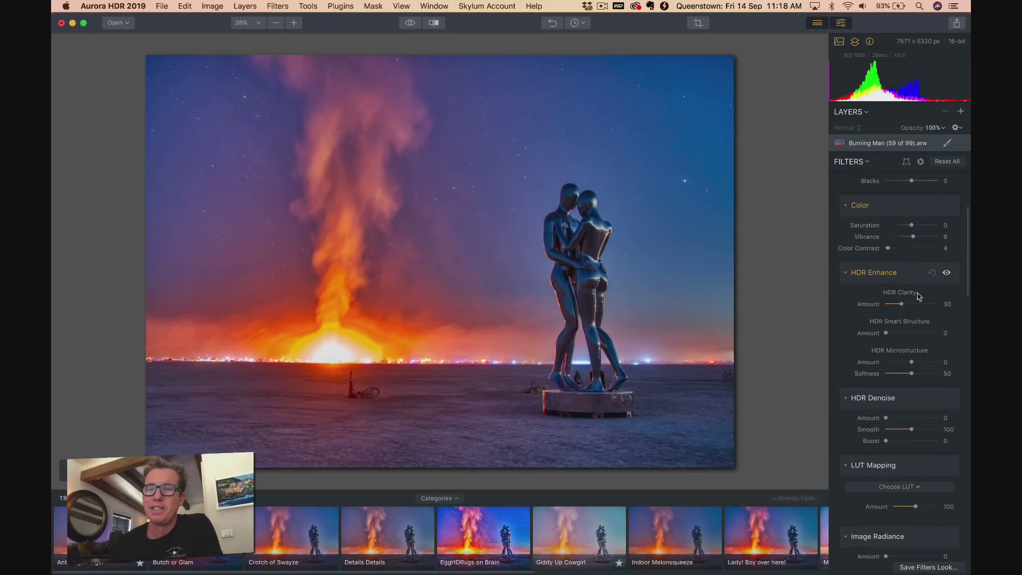
{"action": "mouse_move", "coordinate": [891, 419]}
{"action": "left_mouse_down"}
{"action": "mouse_move", "coordinate": [929, 419]}
{"action": "mouse_move", "coordinate": [893, 420]}
{"action": "left_mouse_up"}
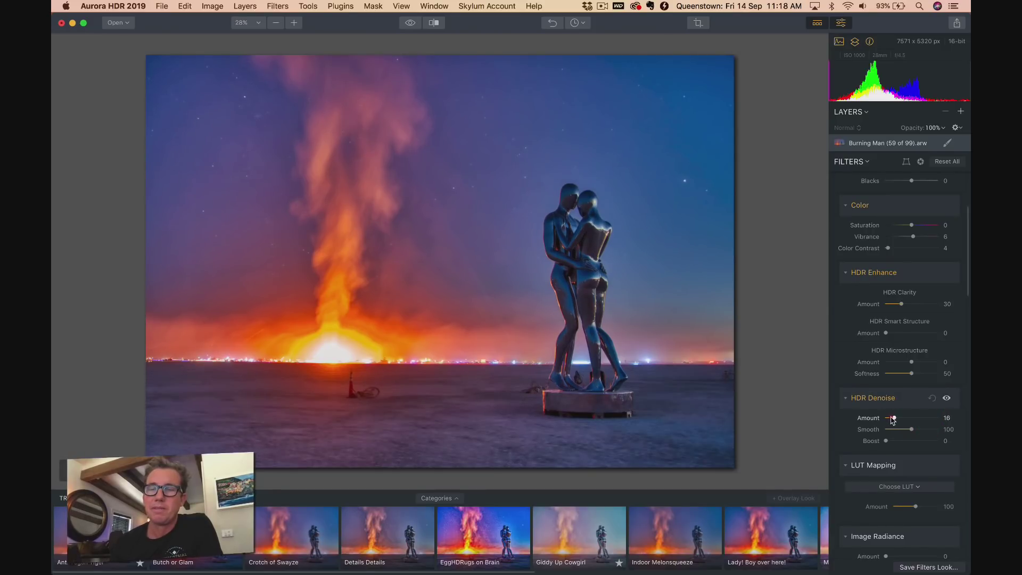
Try raising the Image Radiance amount and bring it back to 0
{"action": "scroll", "coordinate": [892, 420], "scroll_direction": "down", "scroll_amount": 10}
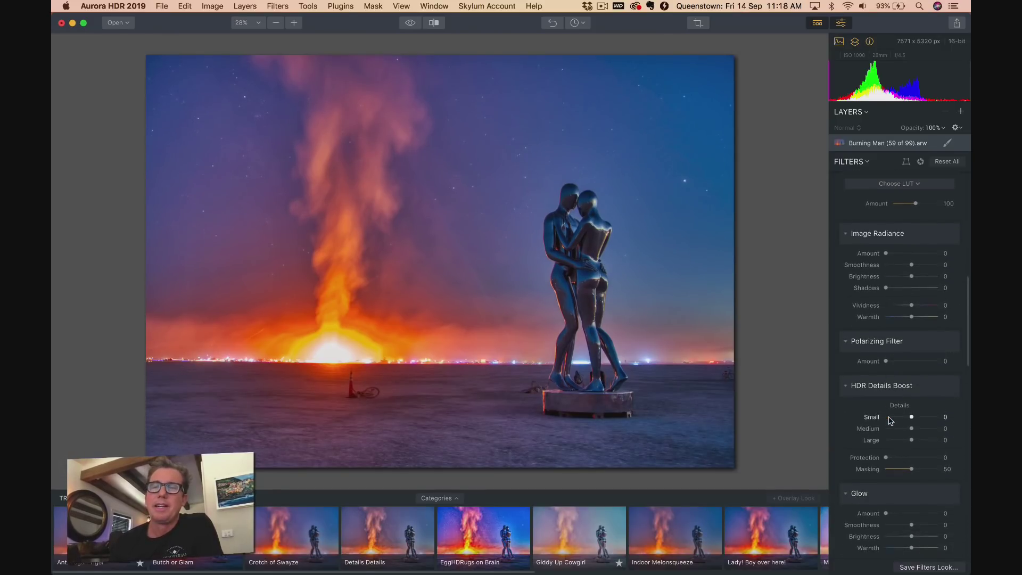
{"action": "scroll", "coordinate": [894, 284], "scroll_direction": "up", "scroll_amount": 1}
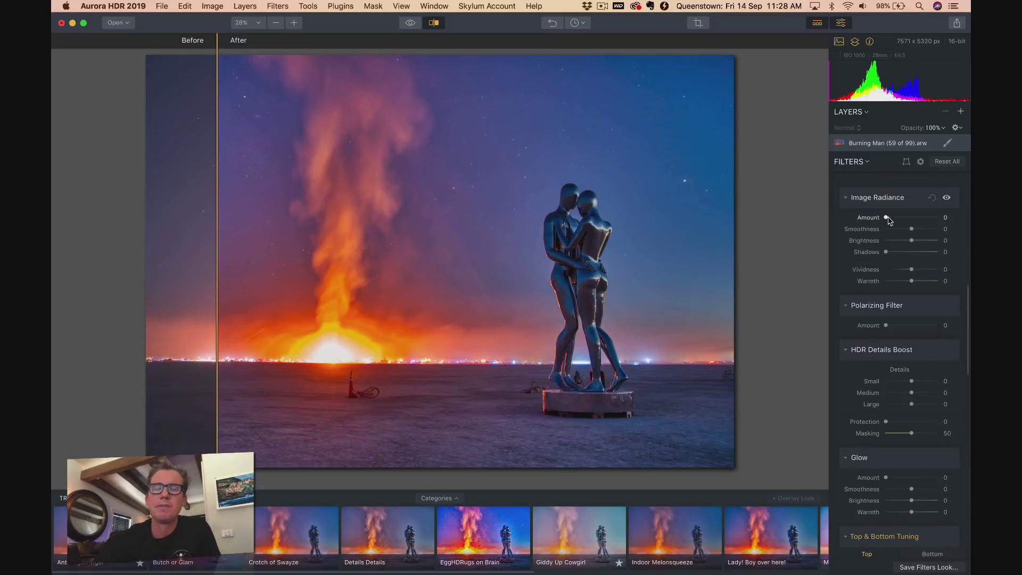
{"action": "left_click_drag", "start_coordinate": [887, 218], "coordinate": [924, 222]}
{"action": "left_click_drag", "start_coordinate": [930, 222], "coordinate": [878, 222]}
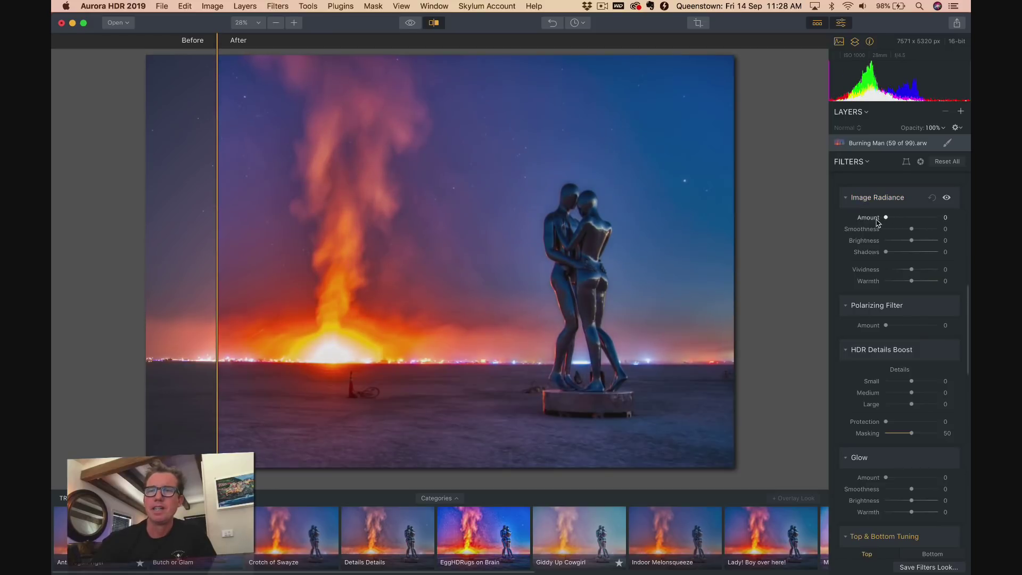
In Top & Bottom Tuning, set the bottom's Exposure to -100, Contrast to -32 and Vibrance to -32
{"action": "scroll", "coordinate": [882, 289], "scroll_direction": "down", "scroll_amount": 5}
{"action": "scroll", "coordinate": [883, 289], "scroll_direction": "down", "scroll_amount": 4}
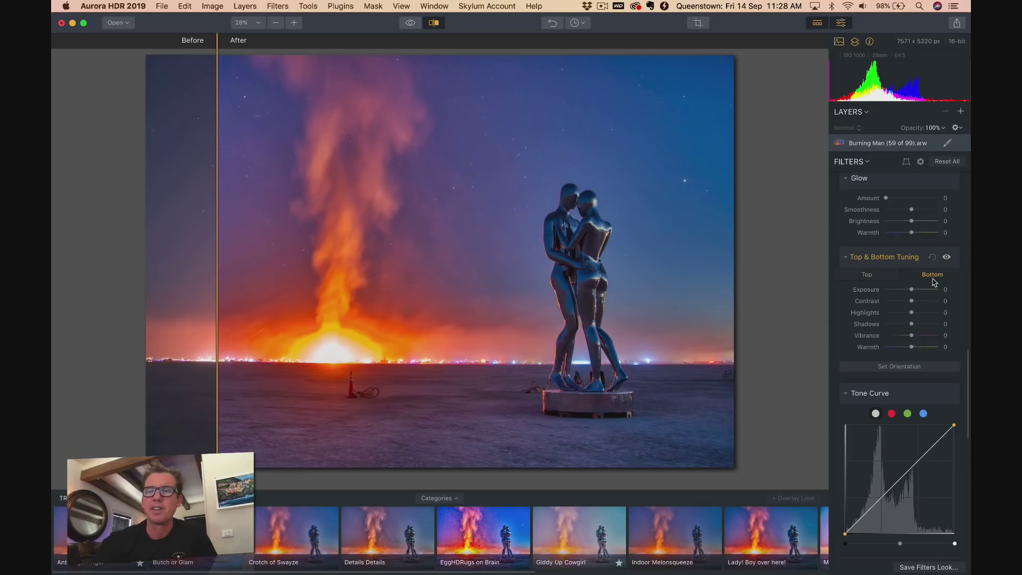
{"action": "mouse_move", "coordinate": [912, 290]}
{"action": "left_mouse_down"}
{"action": "mouse_move", "coordinate": [875, 292]}
{"action": "mouse_move", "coordinate": [903, 303]}
{"action": "left_mouse_up"}
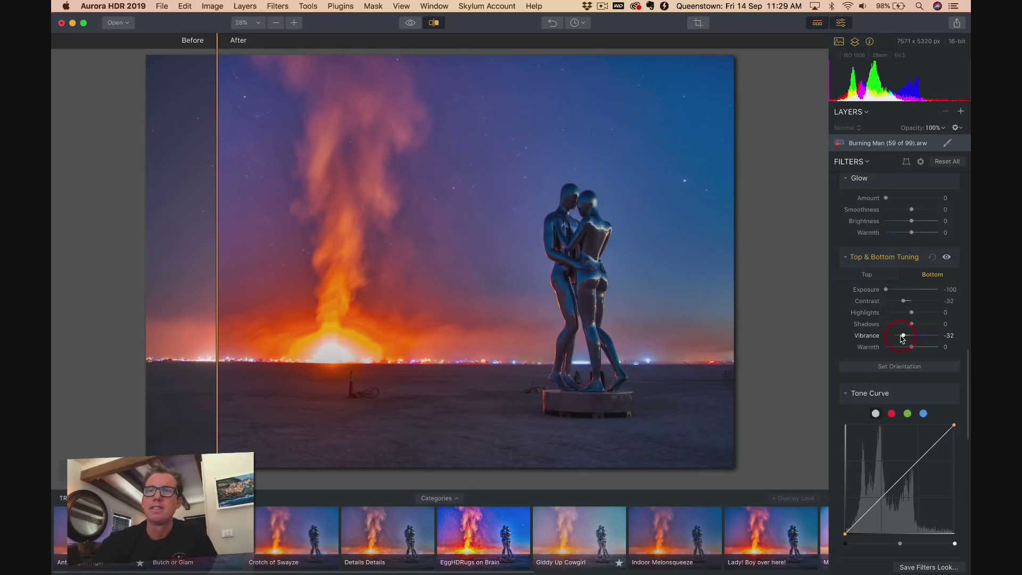
Align the Top & Bottom Tuning centre line with the horizon and compare the result with the original
{"action": "left_click", "coordinate": [911, 370]}
{"action": "mouse_move", "coordinate": [429, 366]}
{"action": "left_mouse_down"}
{"action": "mouse_move", "coordinate": [438, 298]}
{"action": "mouse_move", "coordinate": [437, 365]}
{"action": "left_mouse_up"}
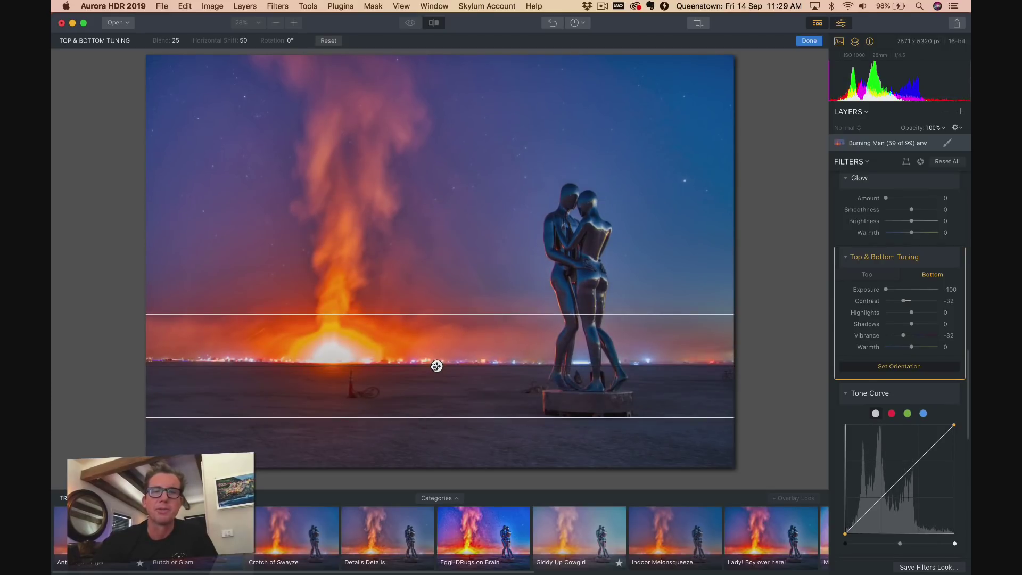
{"action": "left_click", "coordinate": [878, 368]}
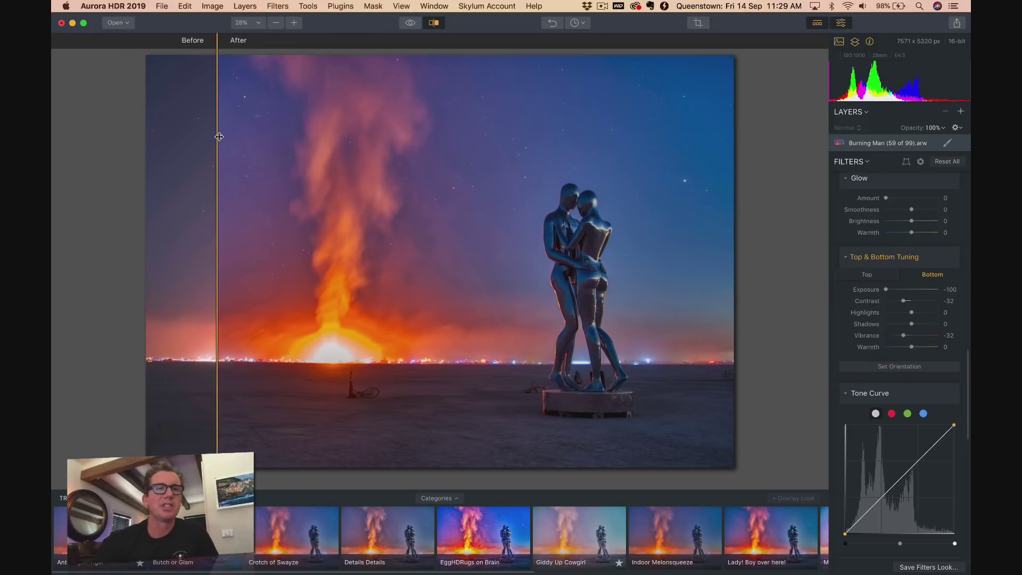
{"action": "left_click_drag", "start_coordinate": [218, 137], "coordinate": [223, 112]}
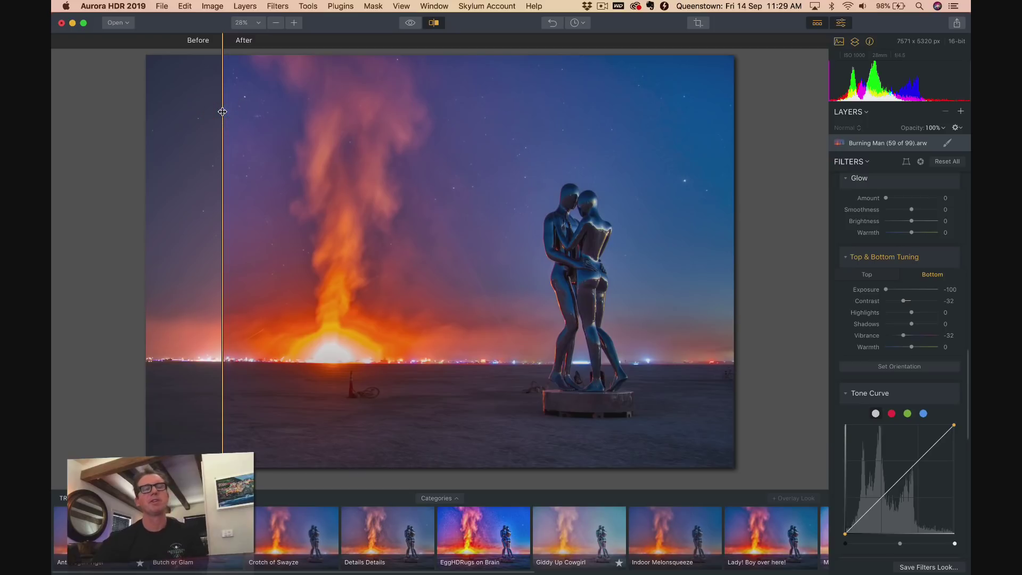